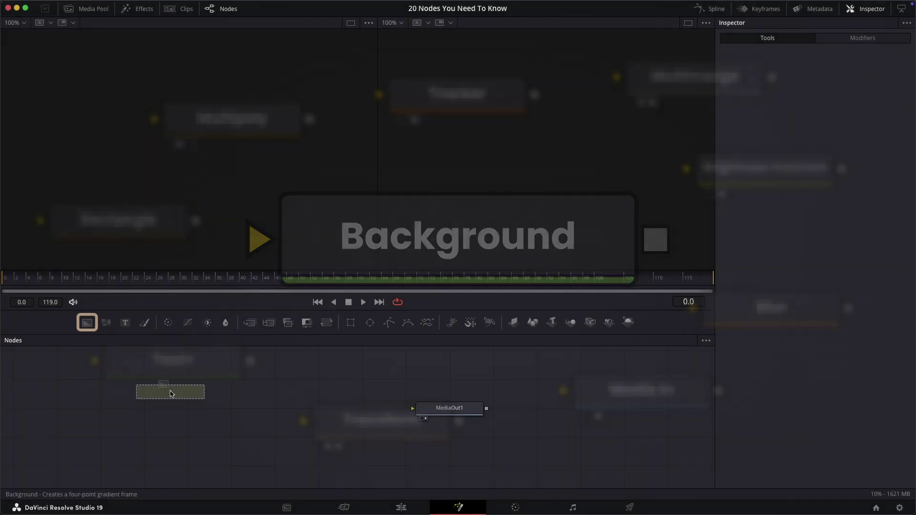
# Connect Background1 to MediaOut1 and set its colour to orange
pyautogui.moveTo(443, 413); pyautogui.dragTo(444, 411)
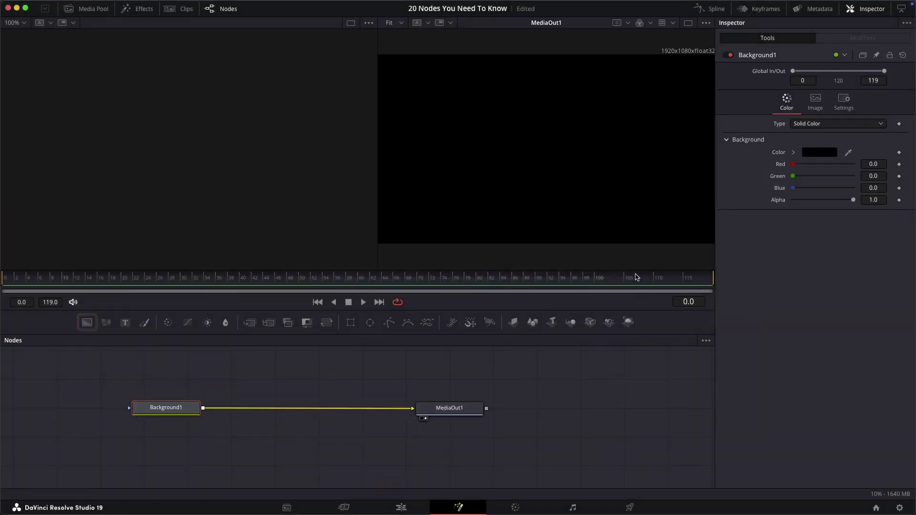
pyautogui.click(825, 155)
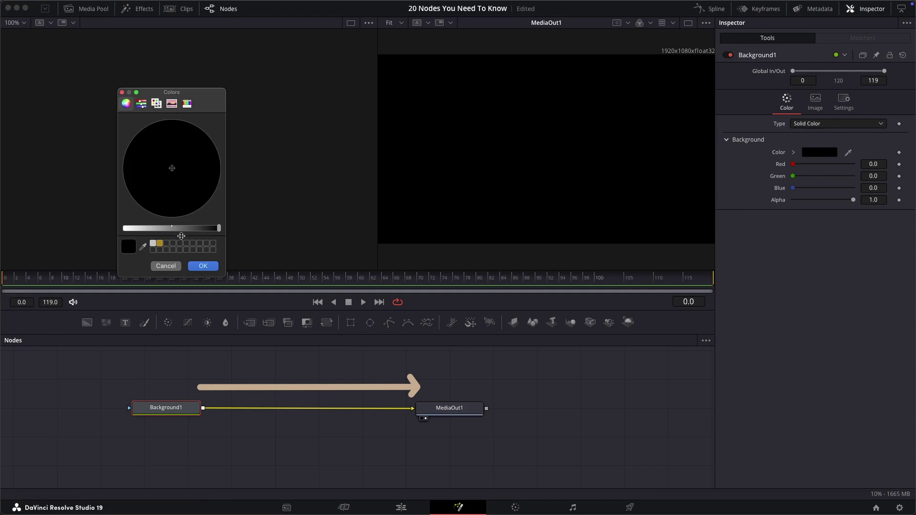
pyautogui.moveTo(181, 237); pyautogui.dragTo(206, 228)
pyautogui.click(206, 172)
pyautogui.click(202, 155)
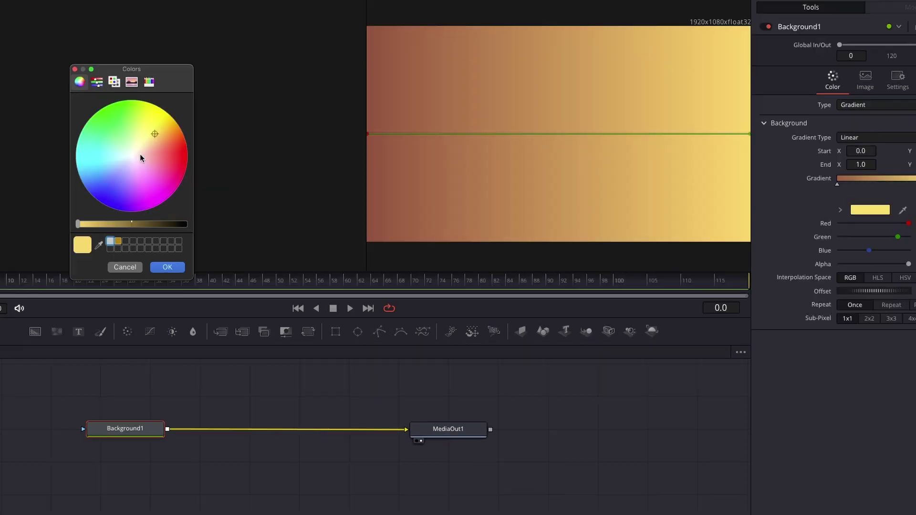
pyautogui.moveTo(139, 154); pyautogui.dragTo(170, 156)
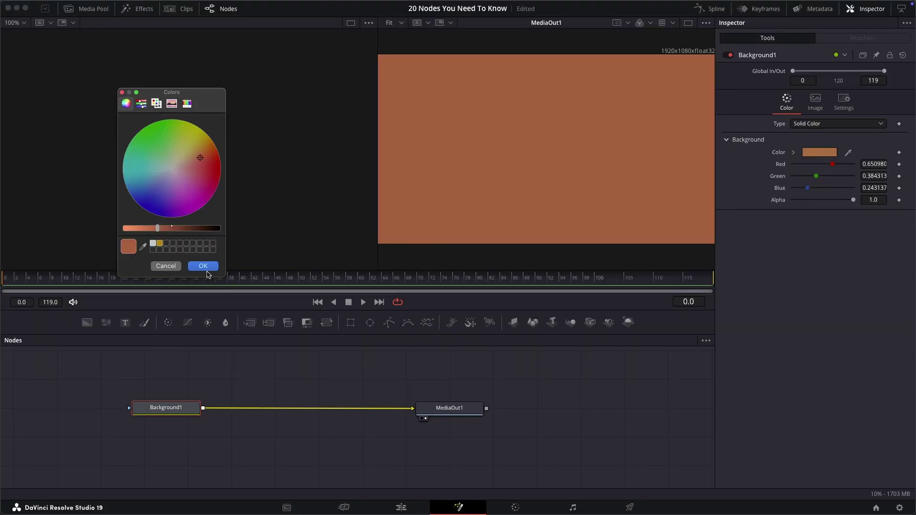
pyautogui.click(205, 267)
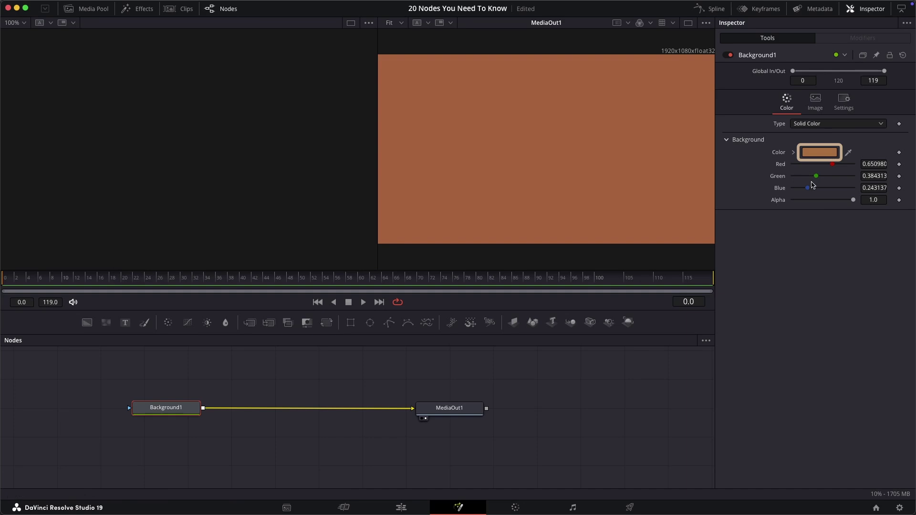
# Make the background a Four Corner gradient with a dark red top right and a green bottom left
pyautogui.click(835, 123)
pyautogui.click(811, 146)
pyautogui.click(835, 123)
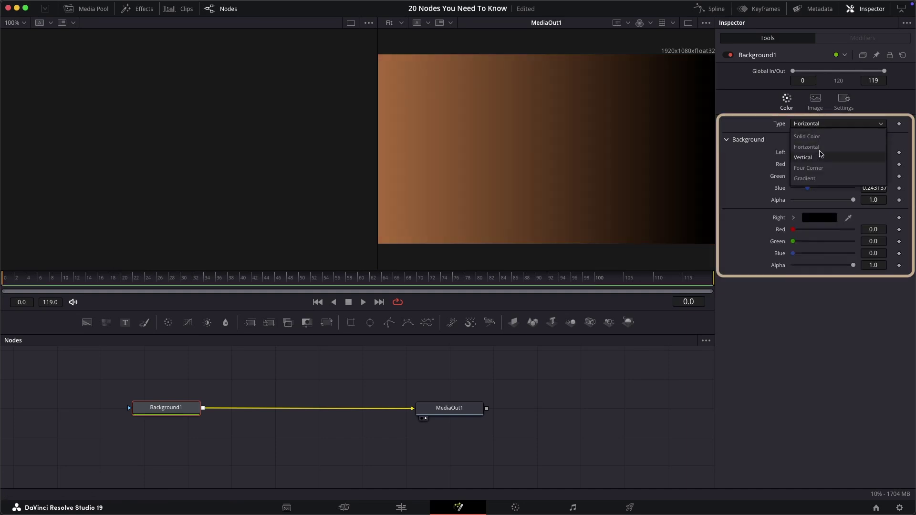
pyautogui.click(819, 157)
pyautogui.click(811, 124)
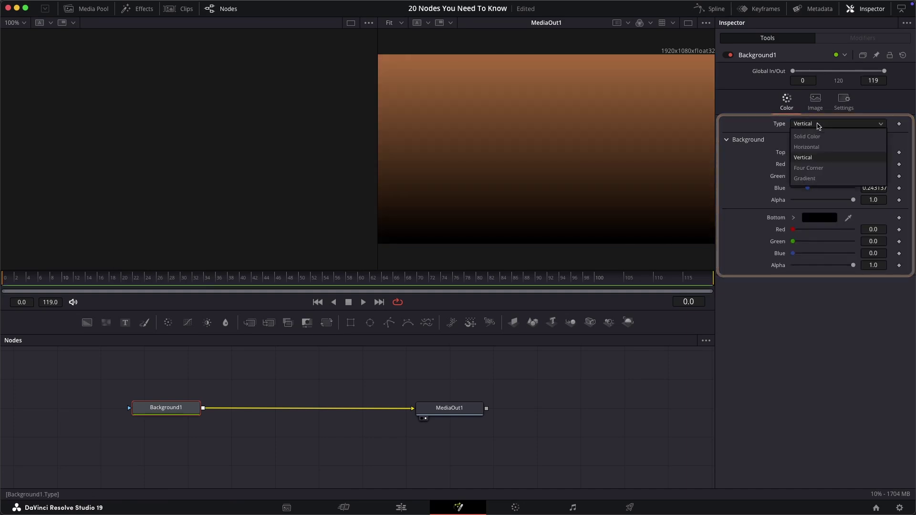
pyautogui.click(811, 168)
pyautogui.moveTo(793, 230); pyautogui.dragTo(818, 230)
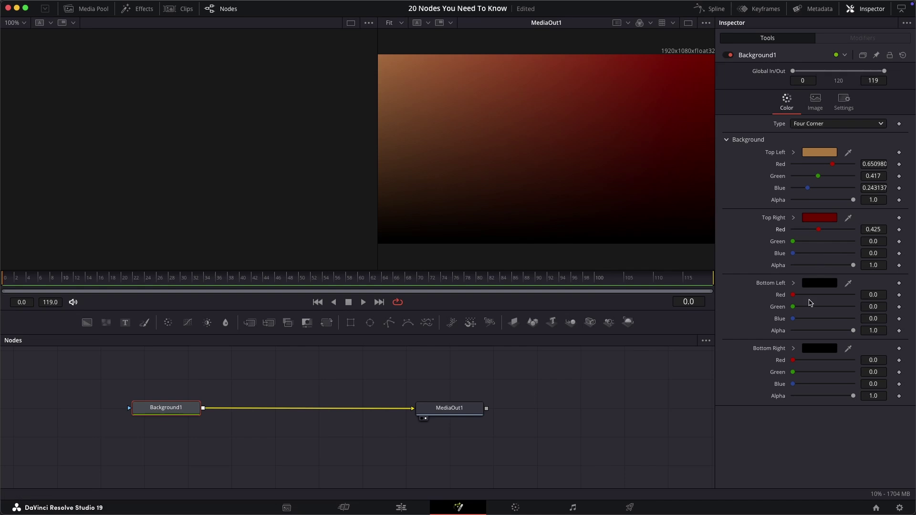
pyautogui.moveTo(794, 307); pyautogui.dragTo(821, 306)
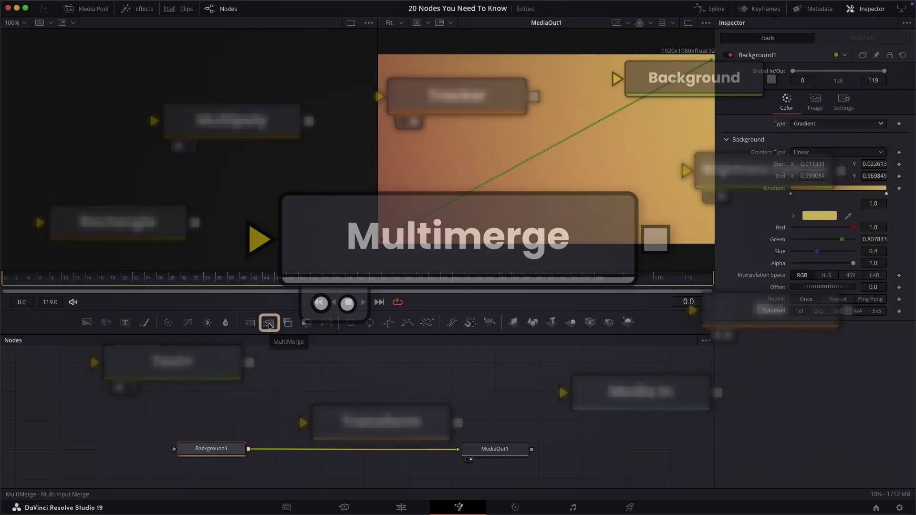
# Insert MultiMerge1 and wire in three Media Pool images, including the shocked emoji and the palm icon
pyautogui.moveTo(270, 326); pyautogui.dragTo(342, 452)
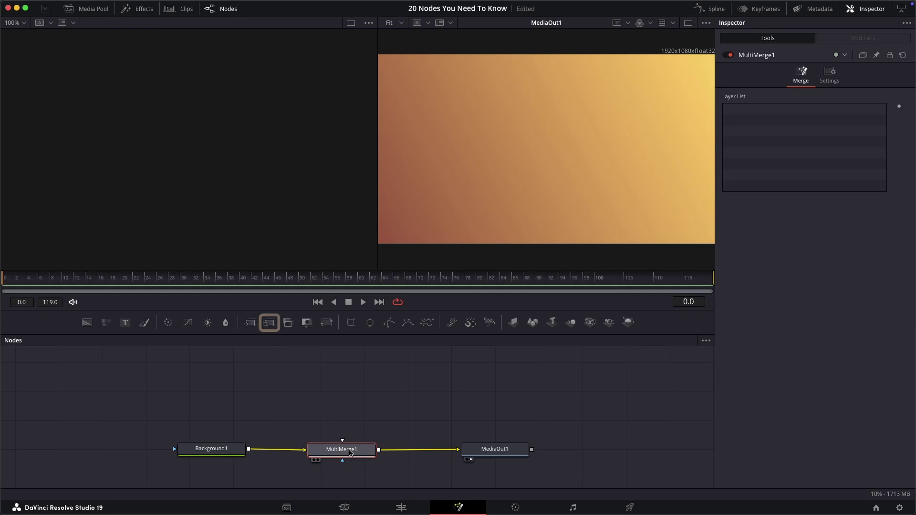
pyautogui.click(86, 9)
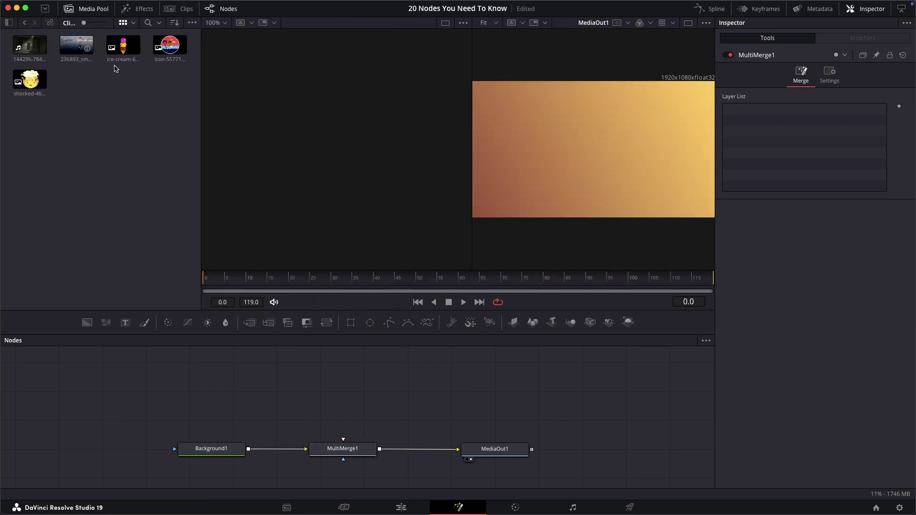
pyautogui.moveTo(123, 46); pyautogui.dragTo(274, 391)
pyautogui.moveTo(30, 81); pyautogui.dragTo(329, 369)
pyautogui.moveTo(170, 48); pyautogui.dragTo(385, 392)
pyautogui.moveTo(329, 381); pyautogui.dragTo(340, 446)
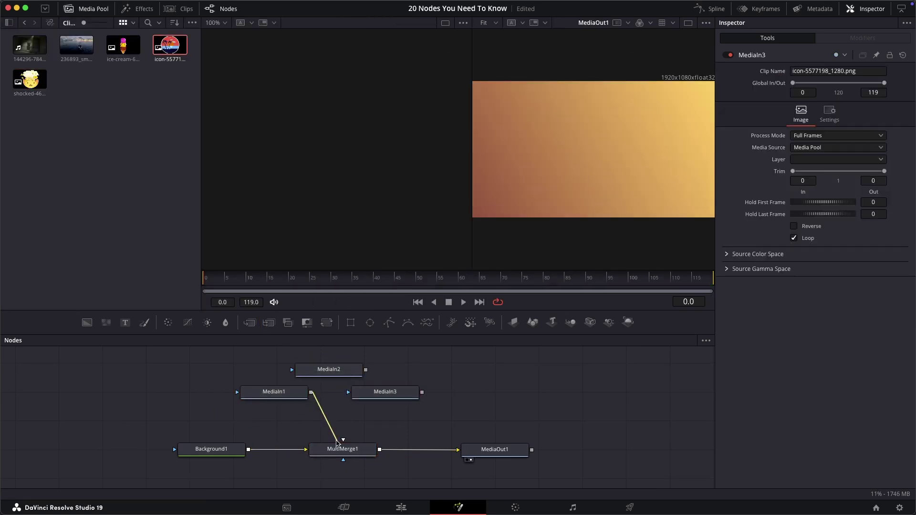
pyautogui.moveTo(274, 402); pyautogui.dragTo(334, 448)
pyautogui.moveTo(385, 402); pyautogui.dragTo(361, 451)
# Reorder MultiMerge1's Layer List: MediaIn1 up one, MediaIn3 to the bottom
pyautogui.click(361, 451)
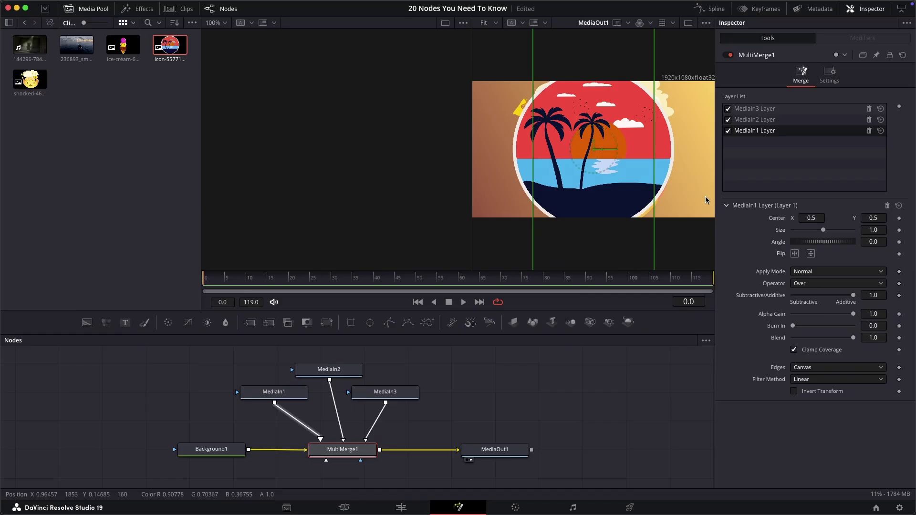
pyautogui.moveTo(546, 262); pyautogui.dragTo(546, 227)
pyautogui.moveTo(763, 108)
pyautogui.mouseDown()
pyautogui.moveTo(764, 131)
pyautogui.moveTo(763, 109)
pyautogui.moveTo(749, 139)
pyautogui.moveTo(761, 128)
pyautogui.mouseUp()
pyautogui.click(763, 129)
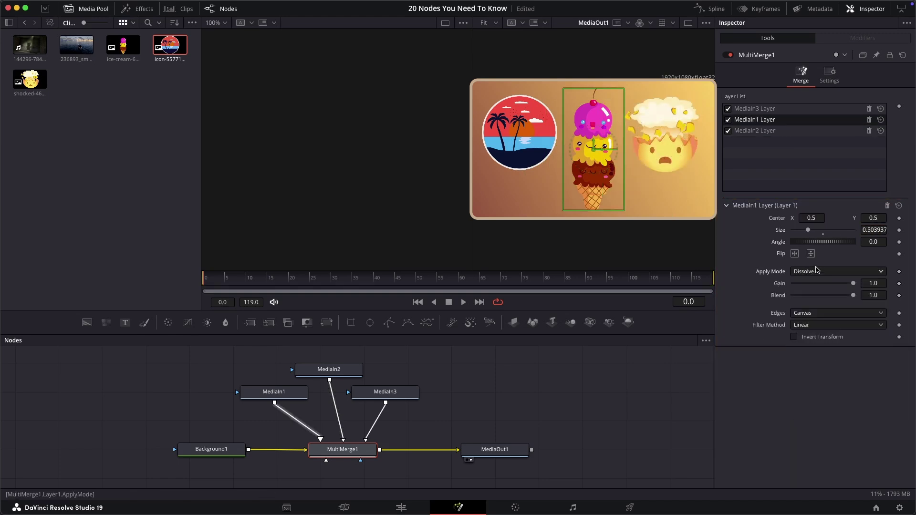
# Set the ice cream layer's Apply Mode to Color Dodge
pyautogui.click(817, 270)
pyautogui.click(815, 281)
pyautogui.click(815, 271)
pyautogui.click(859, 385)
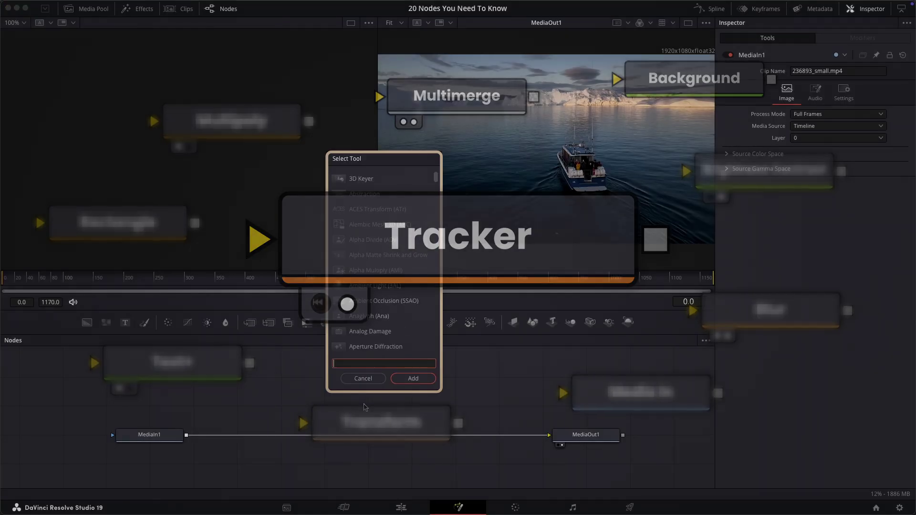
# Insert Tracker1 after MediaIn1, place its tracker on the boat and track in both directions
pyautogui.write('tracker')
pyautogui.press('Return')
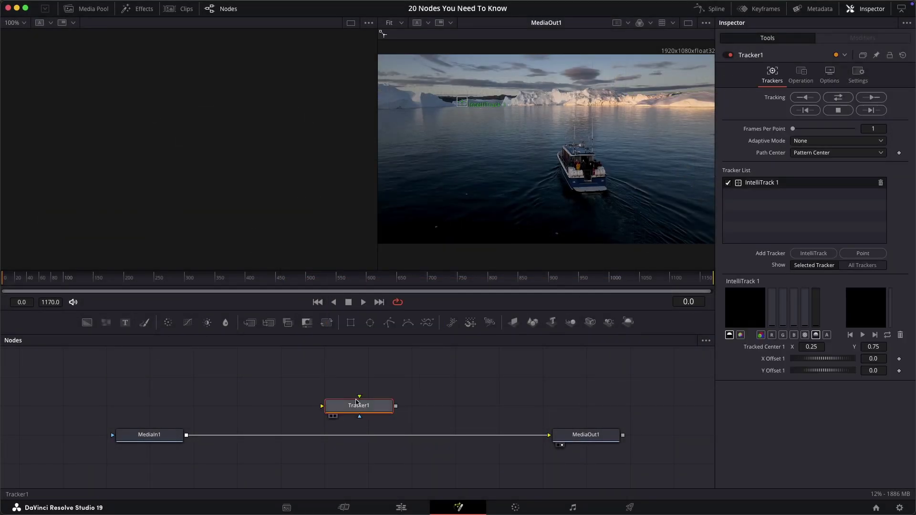
pyautogui.moveTo(356, 402); pyautogui.dragTo(375, 438)
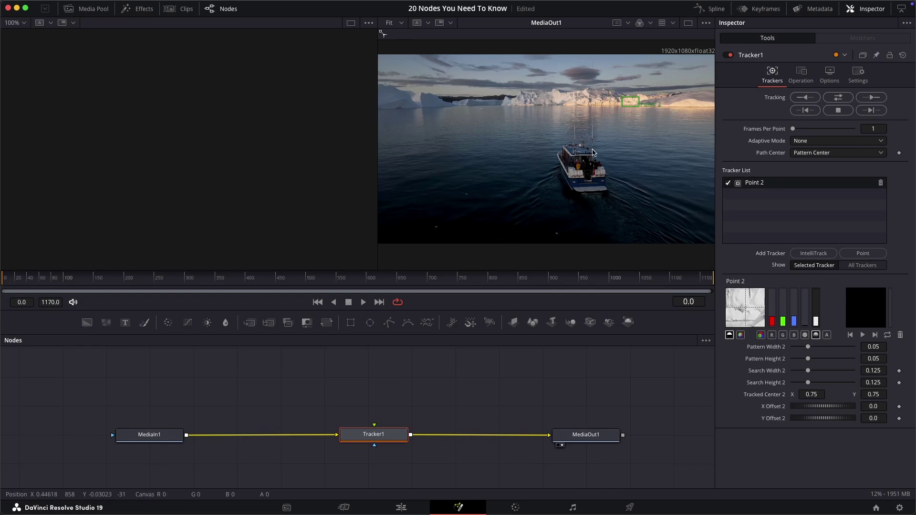
pyautogui.moveTo(621, 97); pyautogui.dragTo(444, 98)
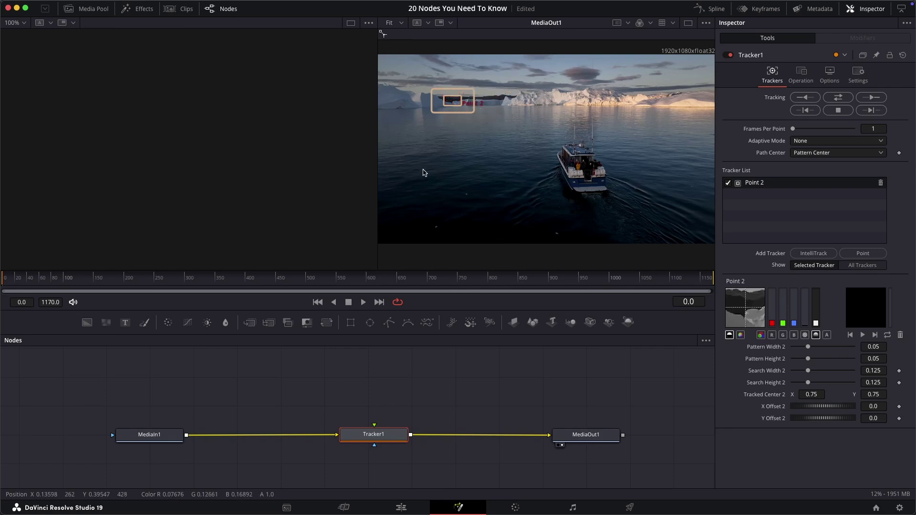
pyautogui.click(826, 257)
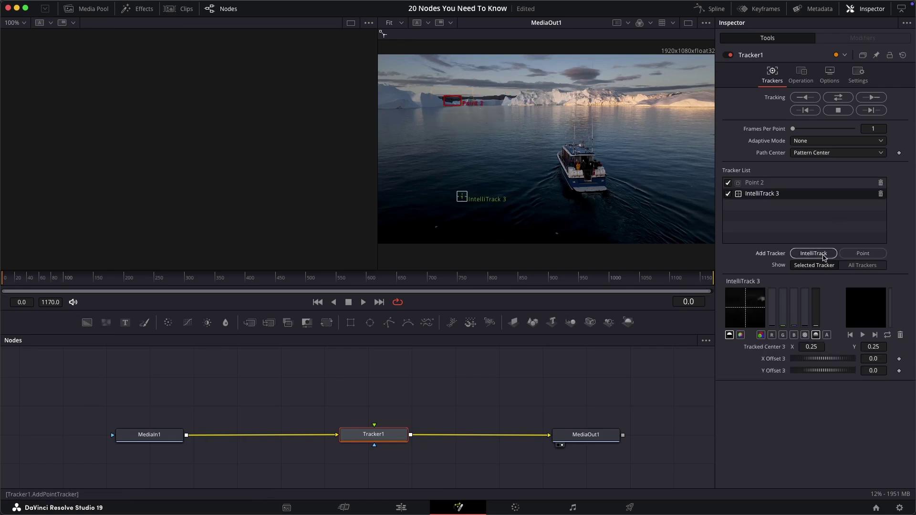
pyautogui.moveTo(466, 199); pyautogui.dragTo(585, 149)
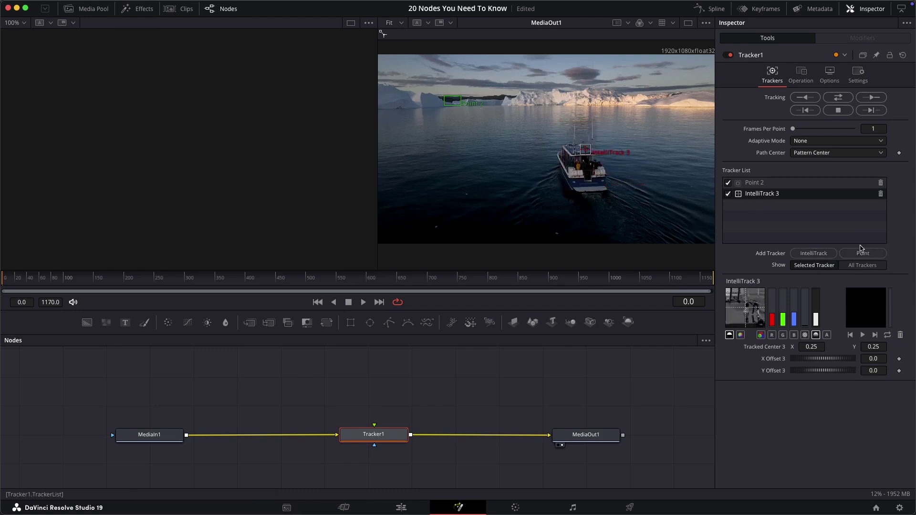
pyautogui.click(881, 195)
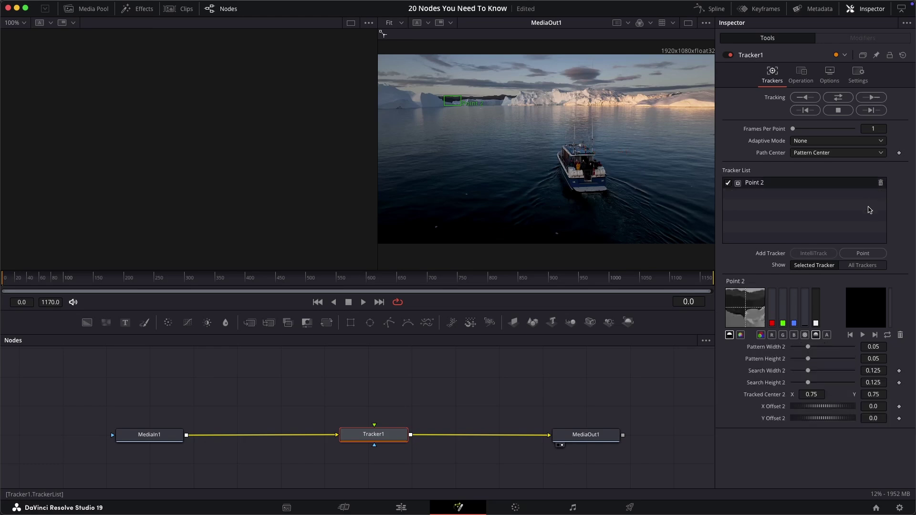
pyautogui.click(832, 102)
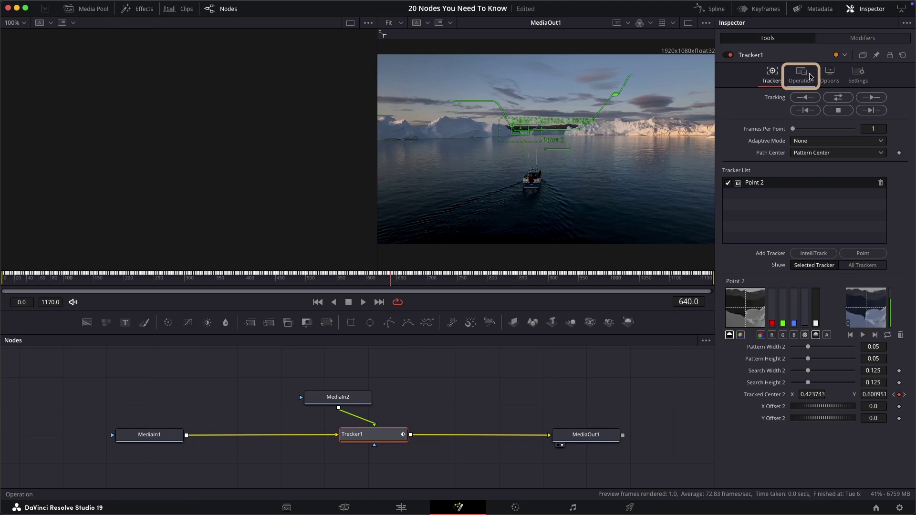
# Set Tracker1's Operation to Match Move and scrub the clip to check the pinned overlay
pyautogui.click(801, 75)
pyautogui.click(835, 96)
pyautogui.click(819, 122)
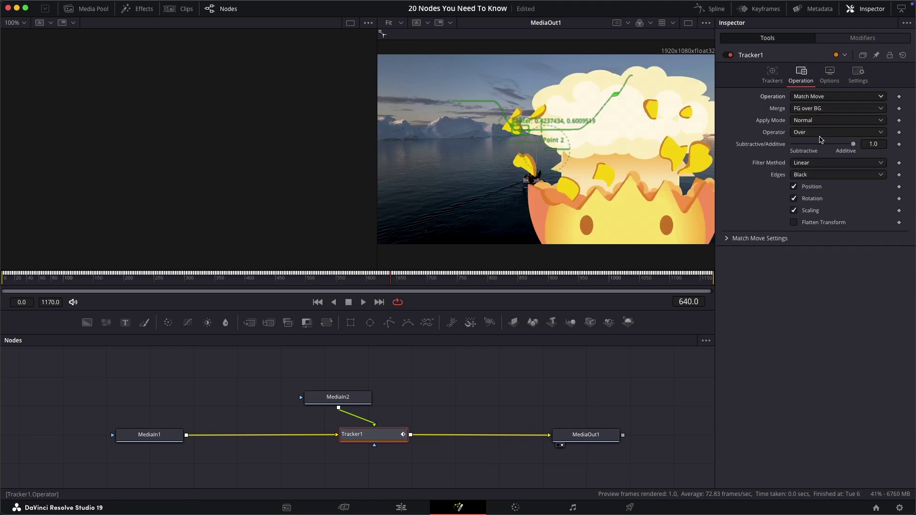
pyautogui.moveTo(337, 397); pyautogui.dragTo(329, 334)
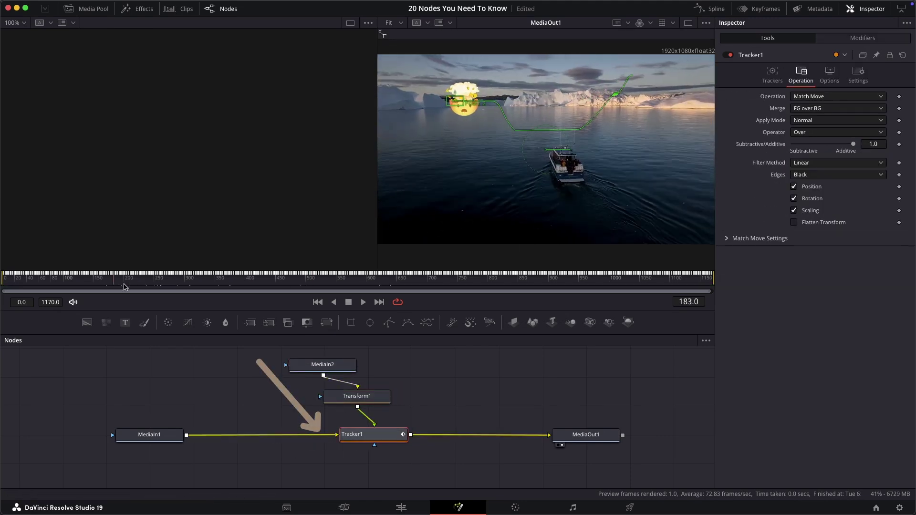
pyautogui.moveTo(124, 286); pyautogui.dragTo(579, 284)
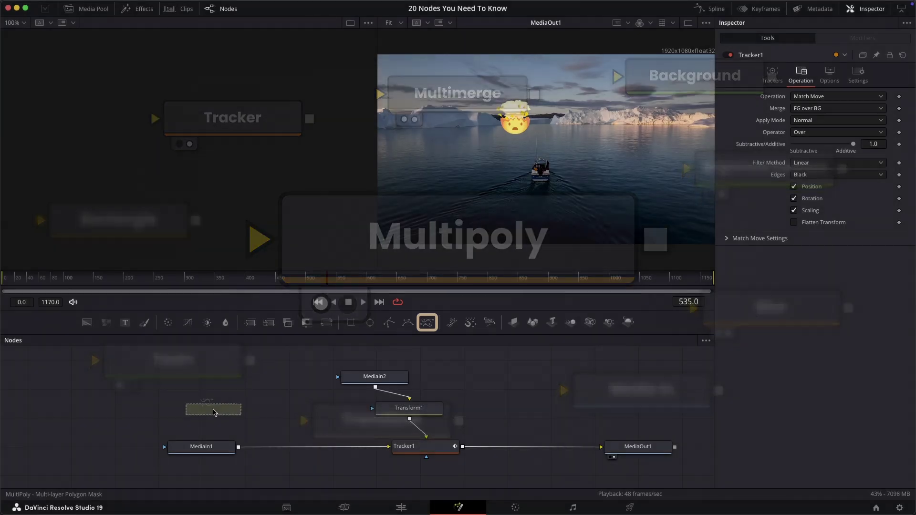
# Attach MultiPoly1 as MediaIn1's mask and draw the first closed polygon shape
pyautogui.moveTo(334, 384); pyautogui.dragTo(213, 450)
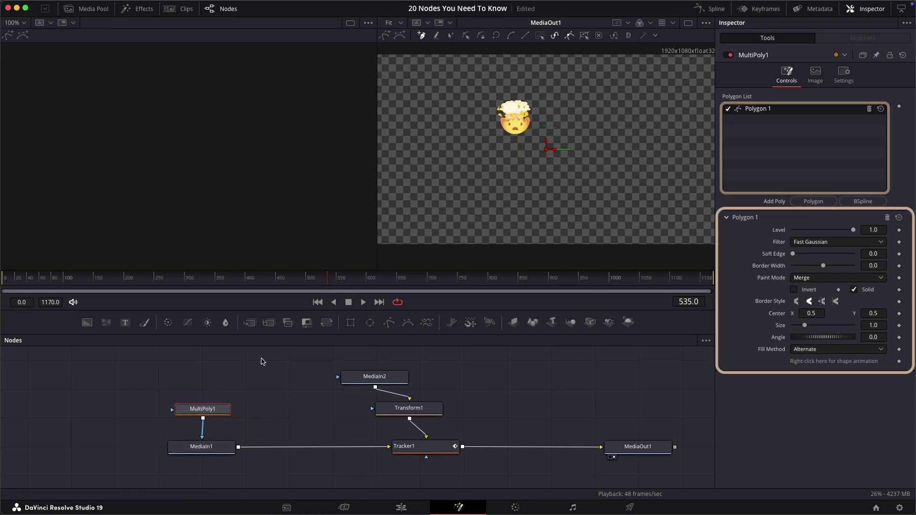
pyautogui.click(413, 81)
pyautogui.click(481, 81)
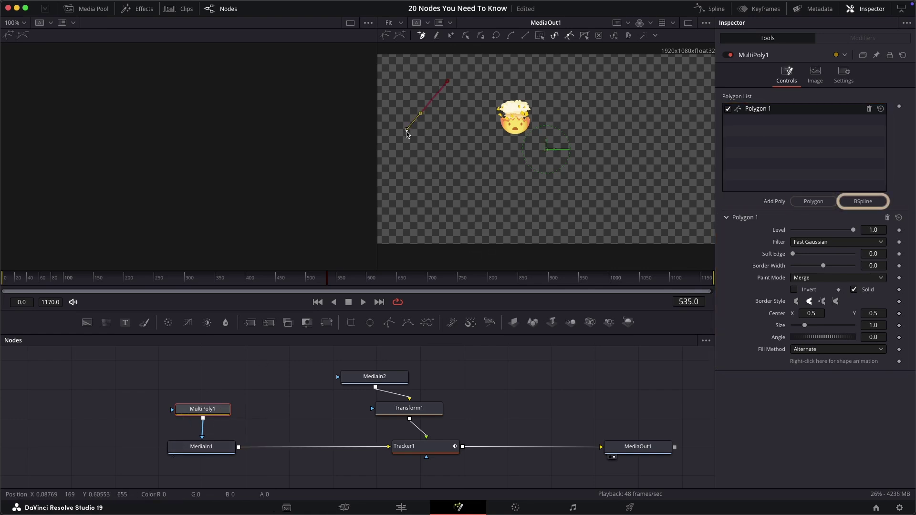
pyautogui.click(448, 82)
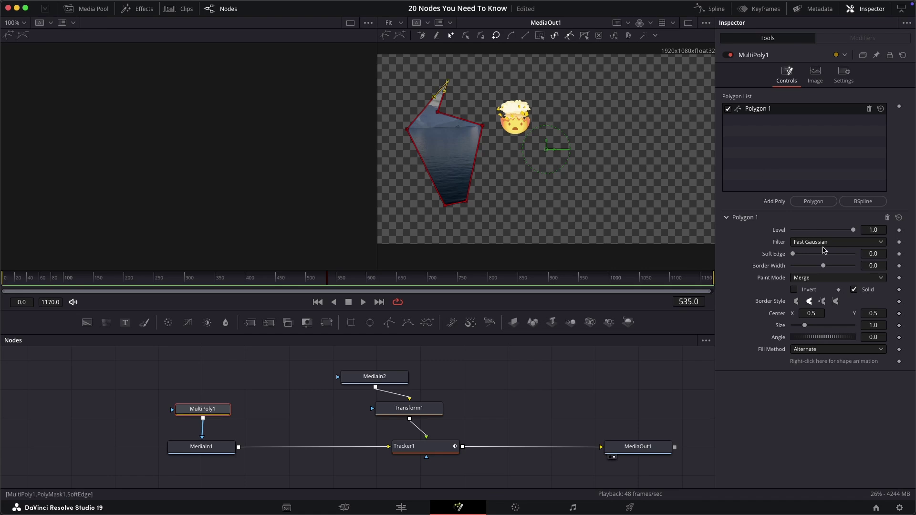
pyautogui.moveTo(793, 254); pyautogui.dragTo(806, 253)
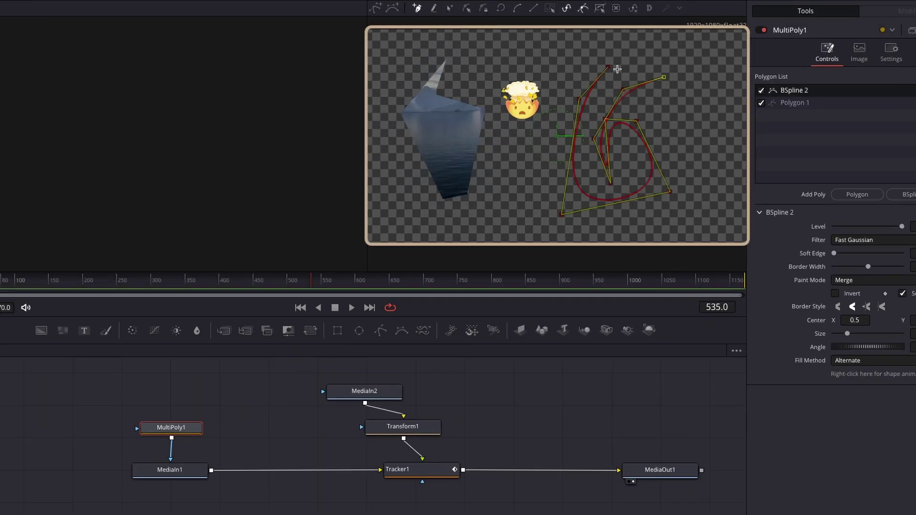
pyautogui.click(608, 67)
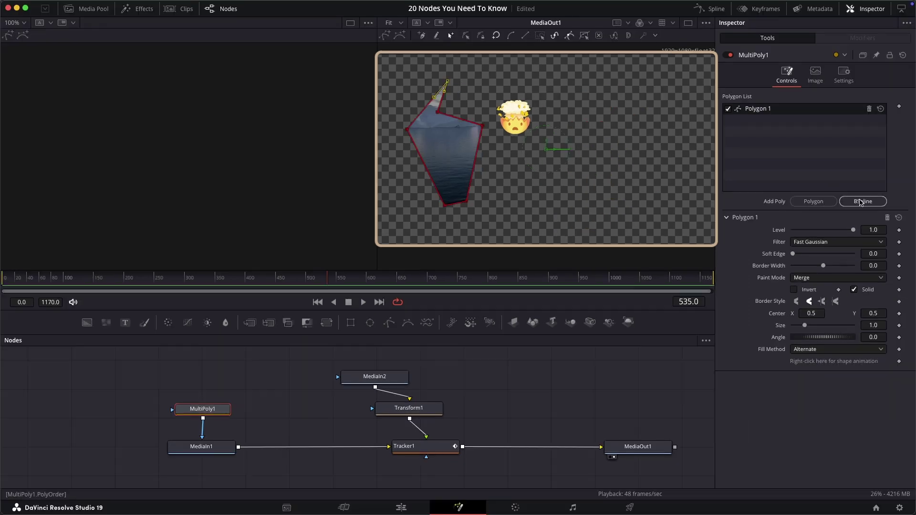
# Draw a closed B-spline shape and add a third polygon shape
pyautogui.click(860, 201)
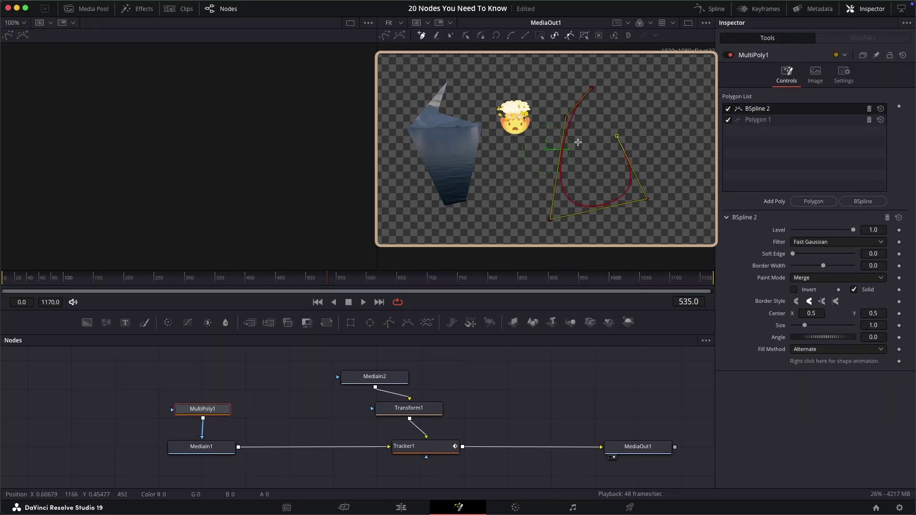
pyautogui.click(604, 109)
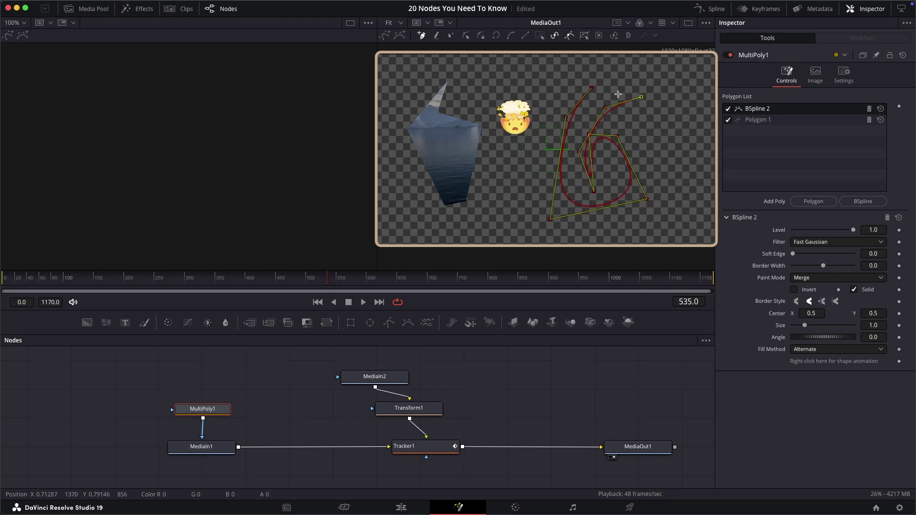
pyautogui.click(641, 96)
pyautogui.click(591, 87)
pyautogui.click(813, 201)
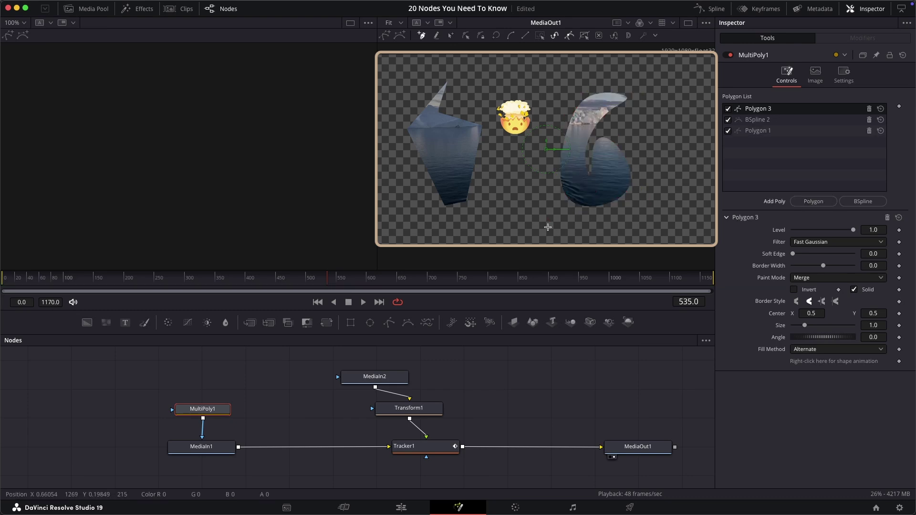
pyautogui.click(533, 180)
# Draw and close BSpline 4, then scrub the clip to preview the masks
pyautogui.click(491, 193)
pyautogui.click(862, 202)
pyautogui.click(658, 117)
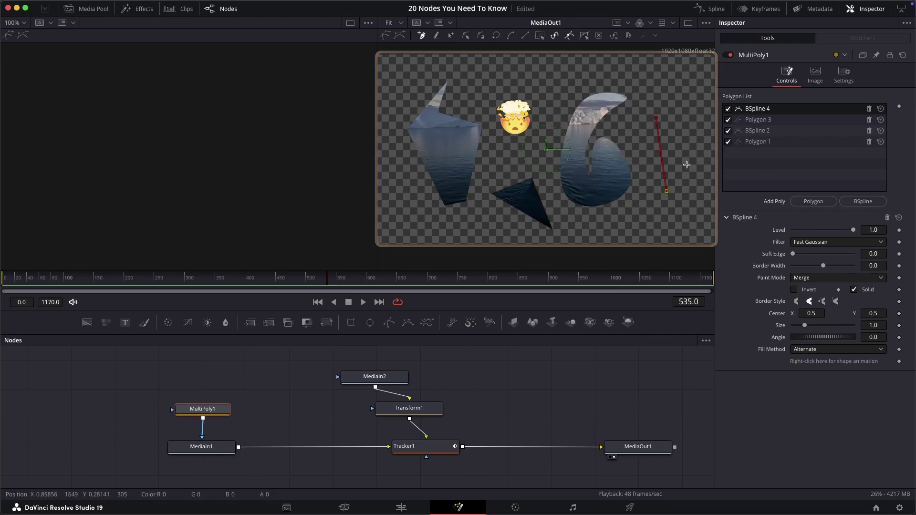
pyautogui.click(666, 191)
pyautogui.click(709, 118)
pyautogui.click(659, 116)
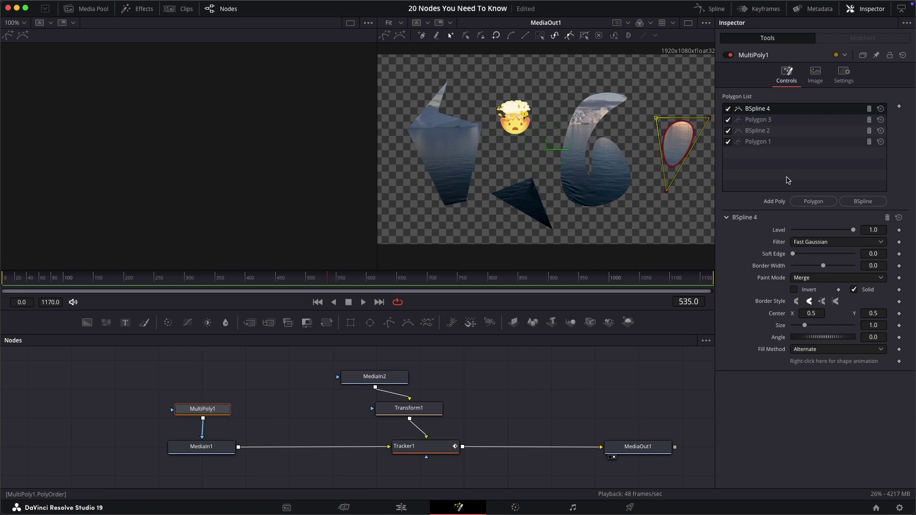
pyautogui.moveTo(436, 281); pyautogui.dragTo(512, 282)
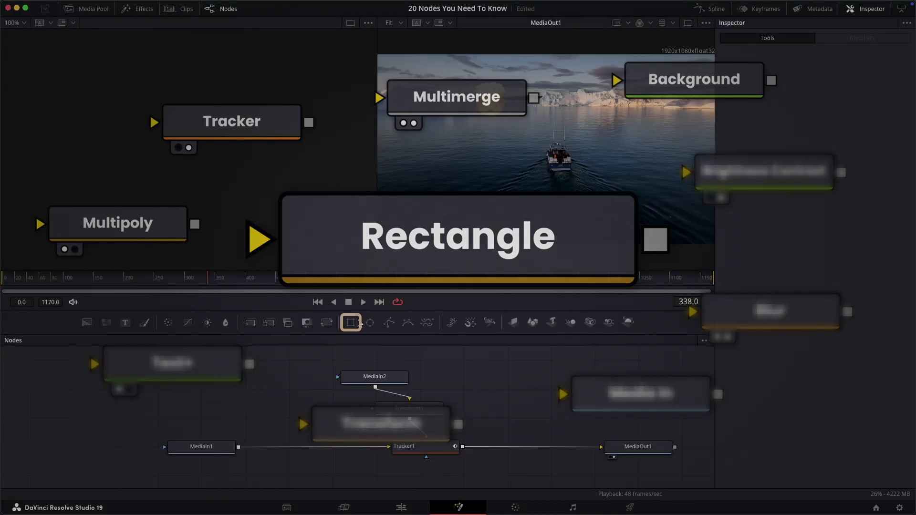
# Mask MediaIn1 with a Rectangle, make it wider, shorter and shifted left, with corner radius 0.243
pyautogui.moveTo(351, 322); pyautogui.dragTo(199, 414)
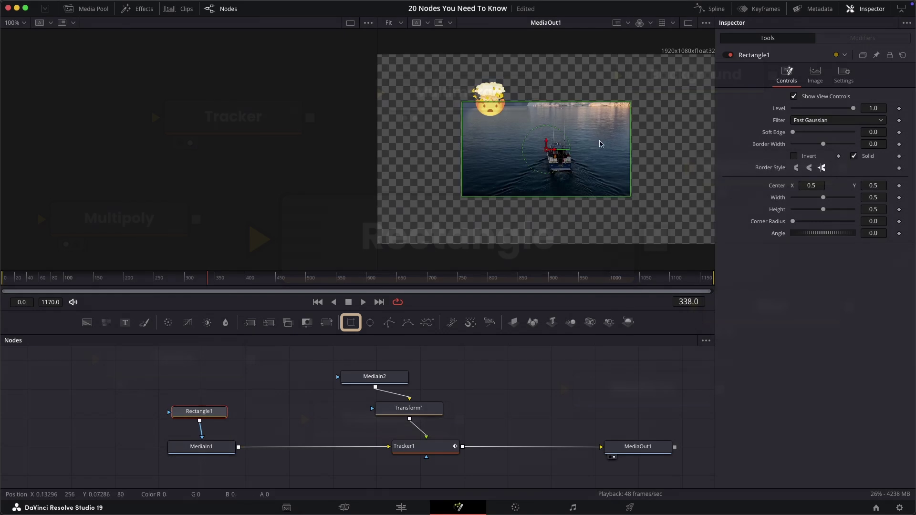
pyautogui.moveTo(631, 196); pyautogui.dragTo(619, 235)
pyautogui.moveTo(546, 150); pyautogui.dragTo(567, 150)
pyautogui.moveTo(638, 219); pyautogui.dragTo(653, 216)
pyautogui.moveTo(792, 220); pyautogui.dragTo(809, 221)
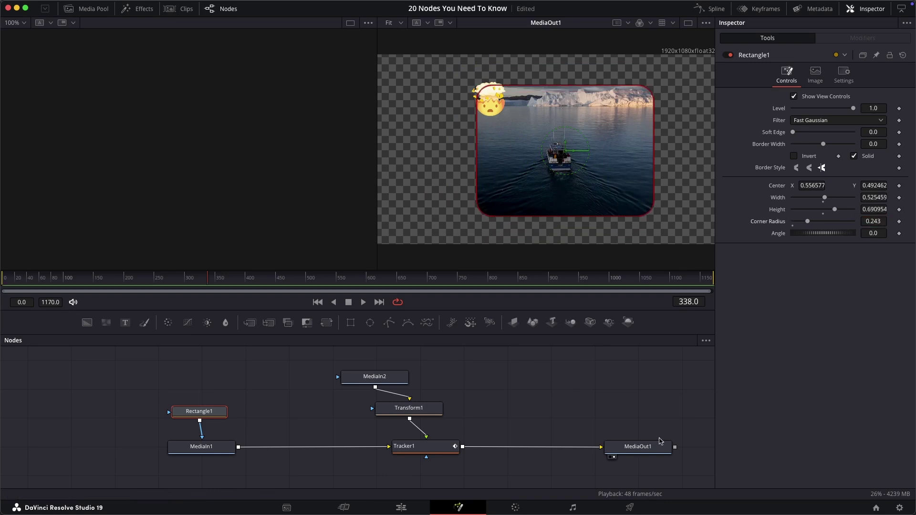
pyautogui.click(638, 446)
pyautogui.moveTo(212, 281)
pyautogui.mouseDown()
pyautogui.moveTo(359, 287)
pyautogui.moveTo(516, 268)
pyautogui.moveTo(215, 276)
pyautogui.mouseUp()
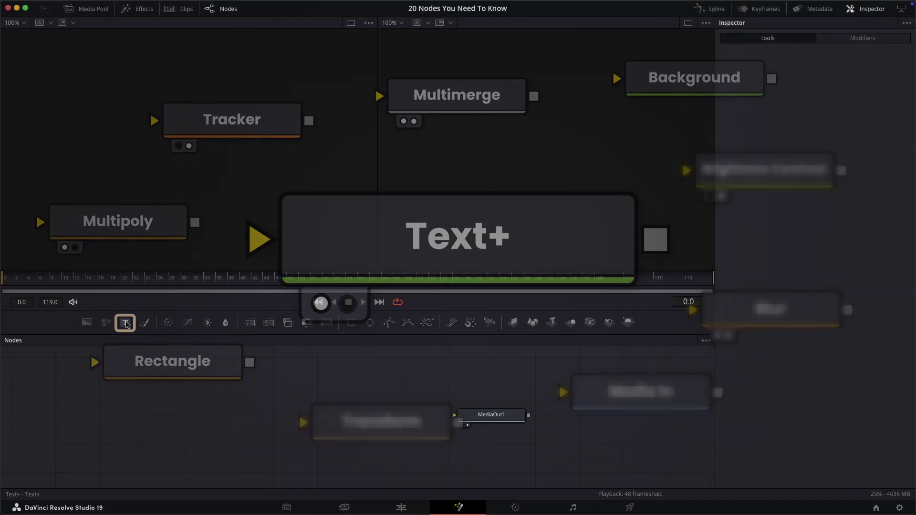
# Add a Text+ node feeding MediaOut1 that reads 'Resolve Tutorials'
pyautogui.click(125, 323)
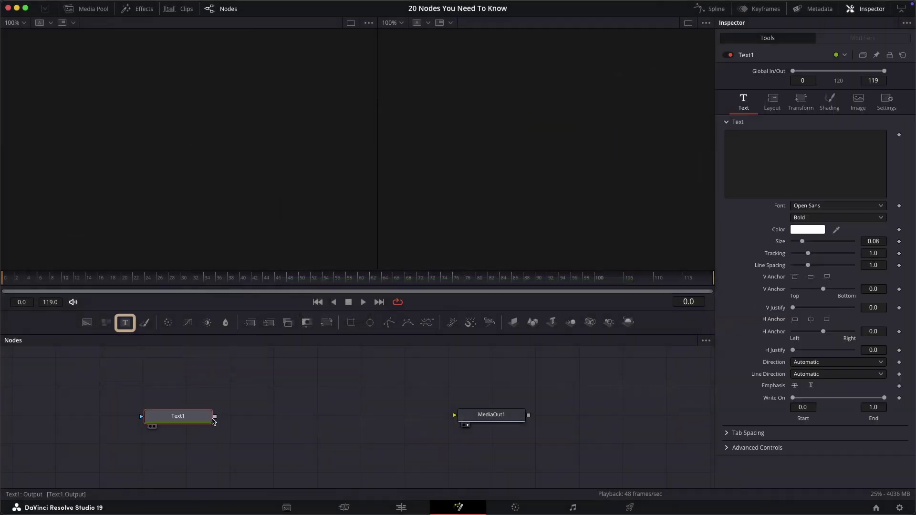
pyautogui.moveTo(484, 422); pyautogui.dragTo(482, 420)
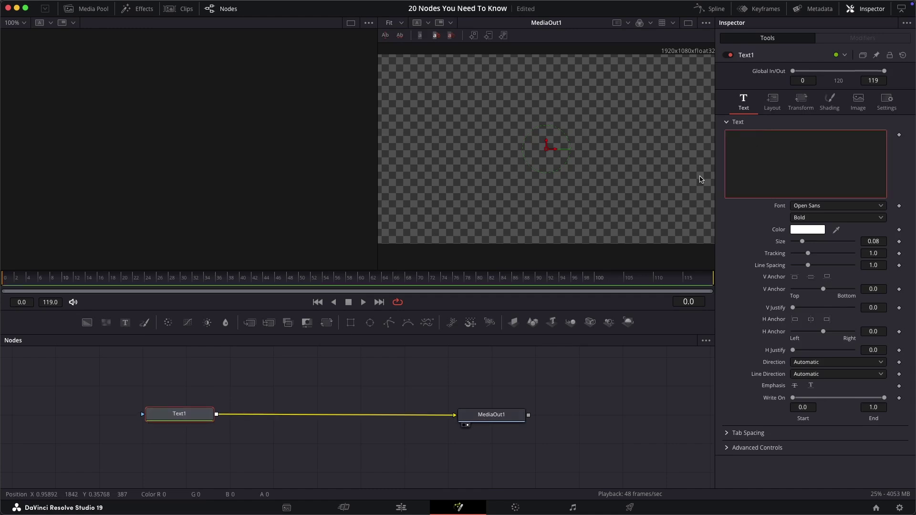
pyautogui.write('Resolve Tuto')
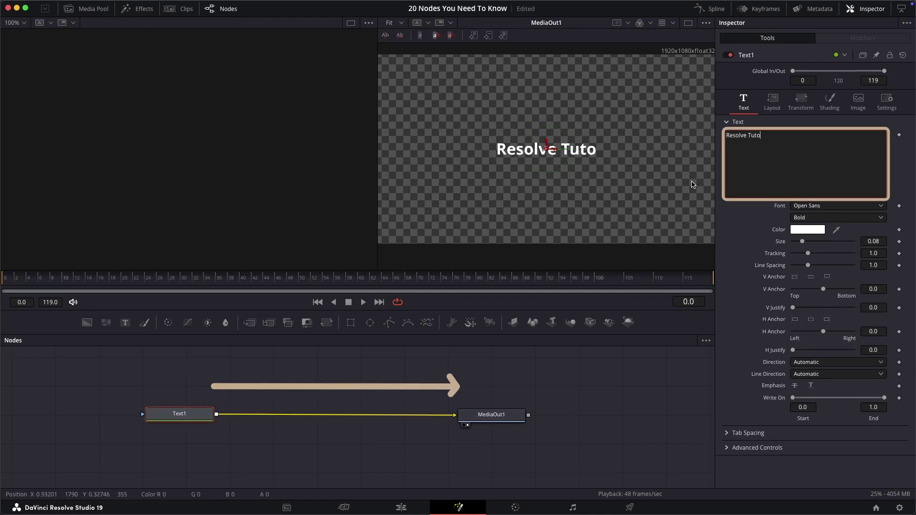
pyautogui.write('rials')
# Set the title's font to Hoefler Text in the Black style
pyautogui.click(837, 205)
pyautogui.write('Hoefler')
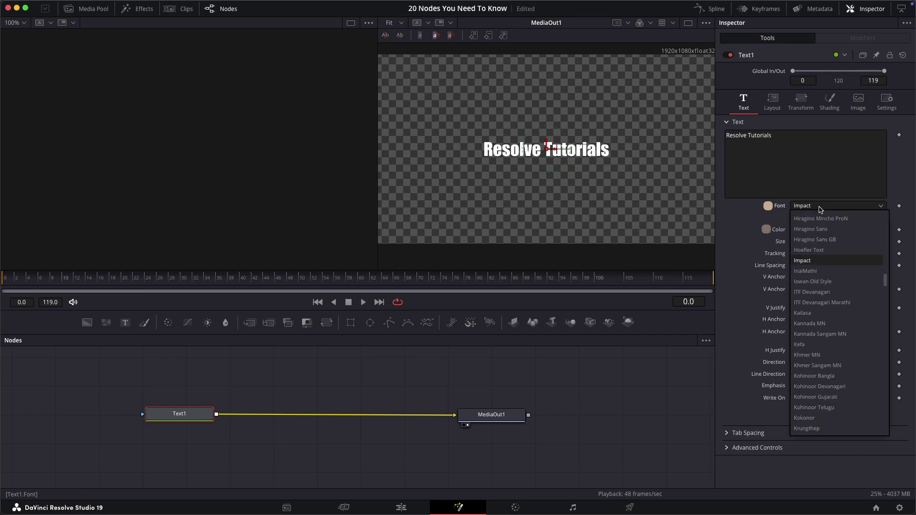
pyautogui.press('Return')
pyautogui.click(837, 218)
pyautogui.click(817, 252)
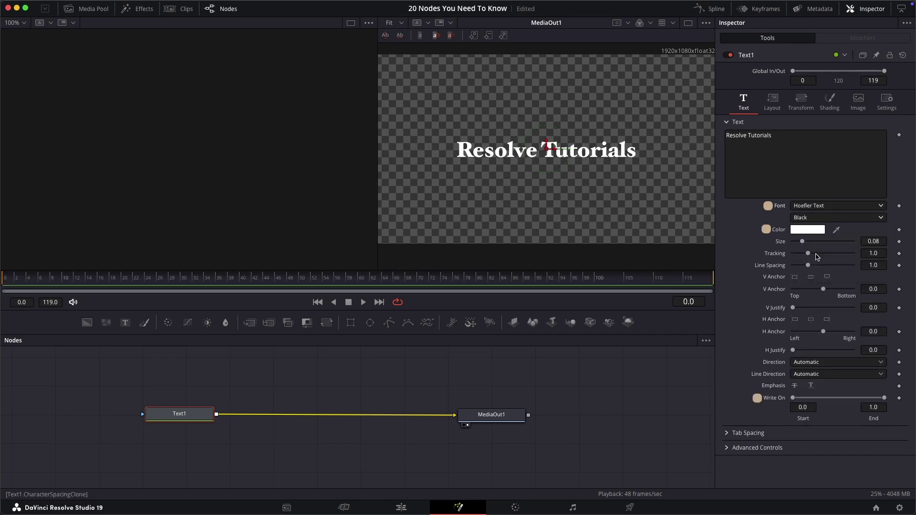
# Review the title's Layout, Transform and Shading options
pyautogui.click(773, 102)
pyautogui.click(805, 105)
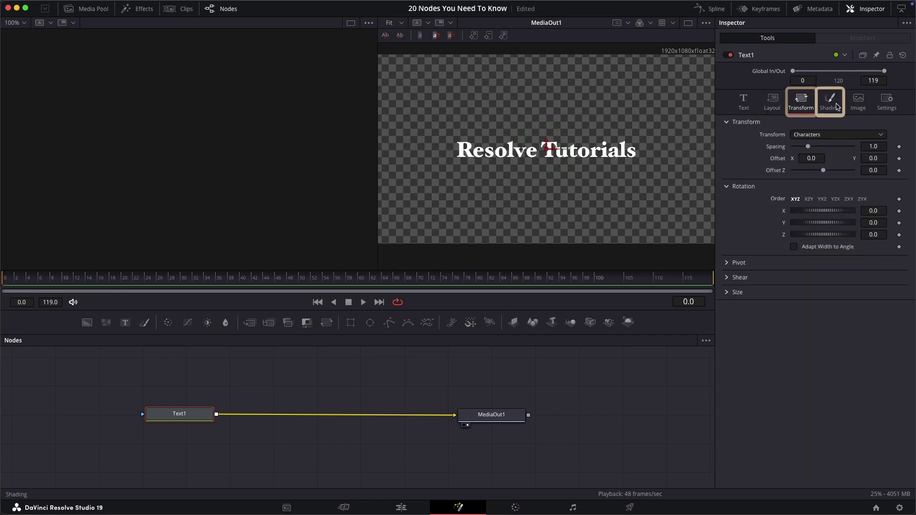
pyautogui.click(836, 106)
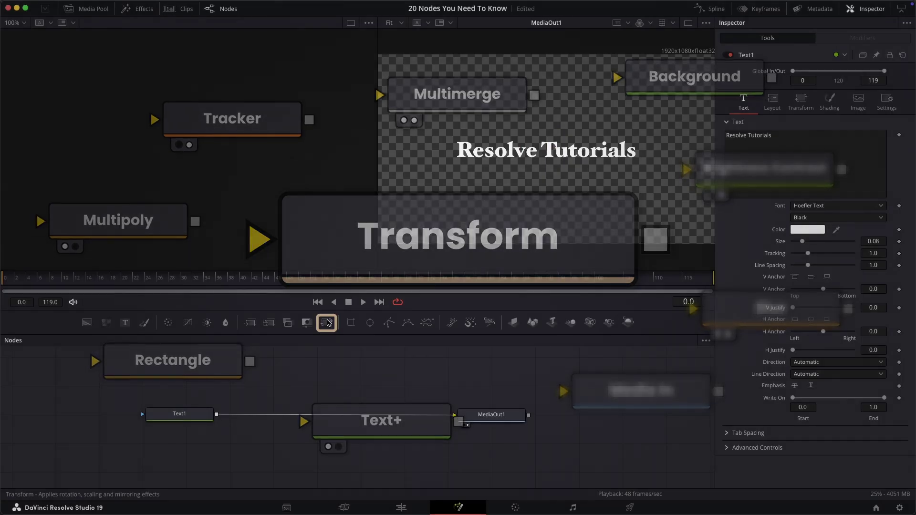
# Insert Transform1 between Text1 and MediaOut1
pyautogui.moveTo(326, 323); pyautogui.dragTo(334, 398)
pyautogui.moveTo(414, 418); pyautogui.dragTo(454, 414)
pyautogui.moveTo(333, 397); pyautogui.dragTo(337, 416)
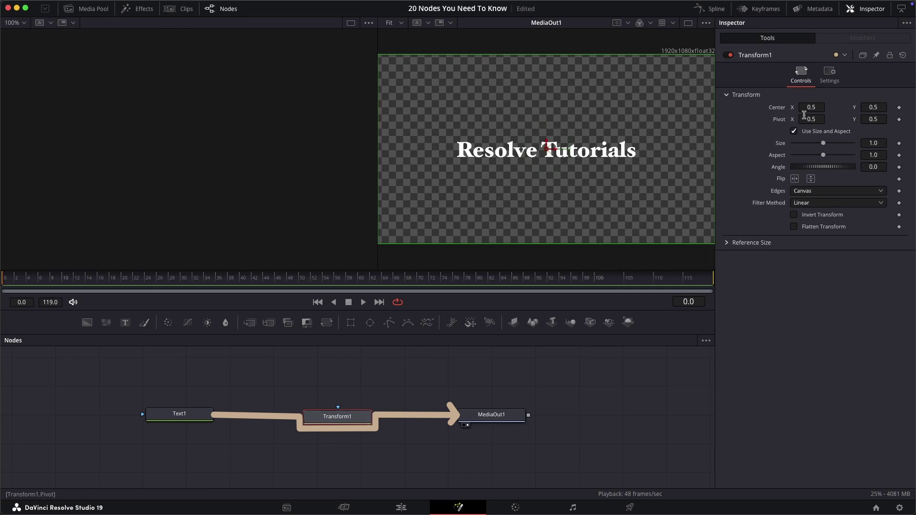
# Shift the title right, move the pivot to the text's right end, and scale around it
pyautogui.moveTo(805, 115)
pyautogui.mouseDown()
pyautogui.moveTo(792, 115)
pyautogui.moveTo(811, 115)
pyautogui.mouseUp()
pyautogui.moveTo(876, 147)
pyautogui.mouseDown()
pyautogui.moveTo(887, 147)
pyautogui.moveTo(877, 147)
pyautogui.mouseUp()
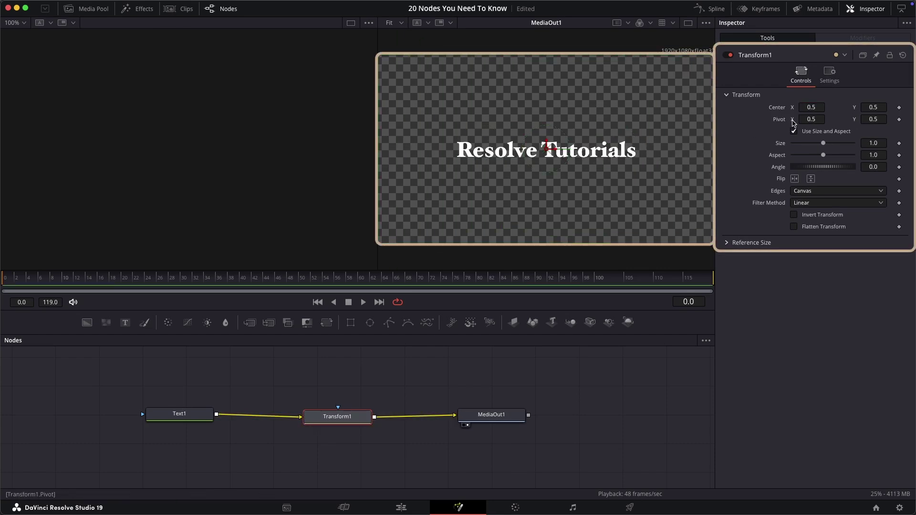
pyautogui.moveTo(811, 119); pyautogui.dragTo(844, 119)
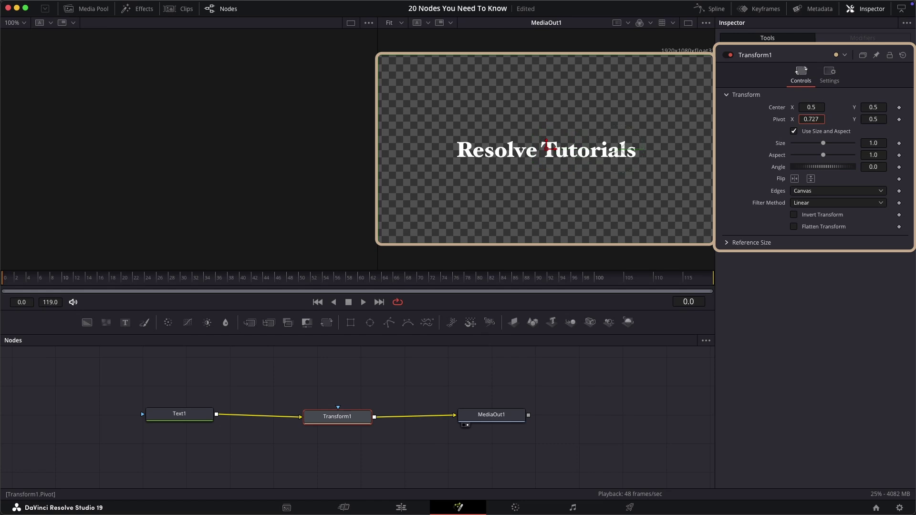
pyautogui.moveTo(637, 148); pyautogui.dragTo(644, 151)
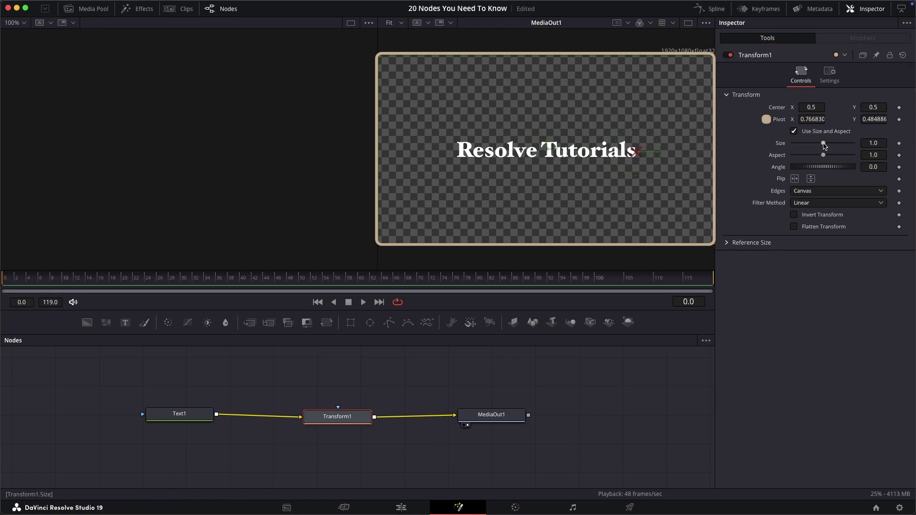
pyautogui.moveTo(825, 146); pyautogui.dragTo(796, 154)
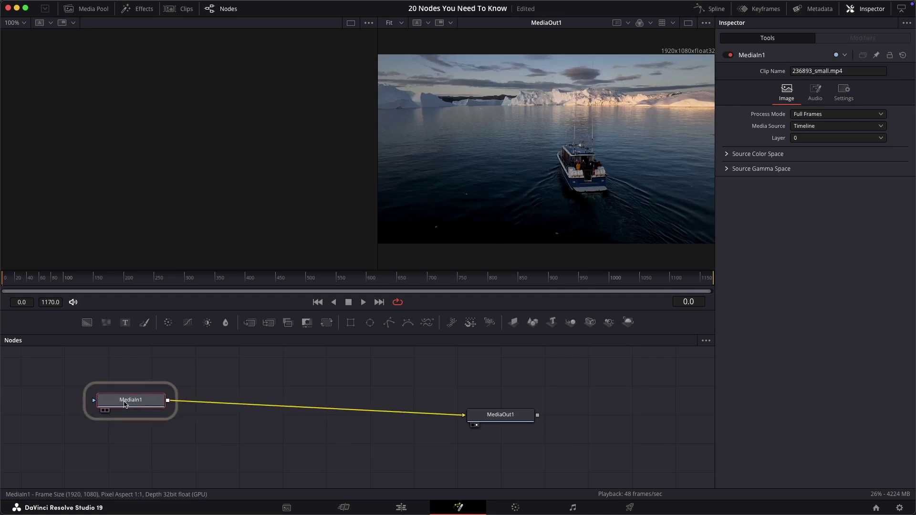
pyautogui.moveTo(124, 405); pyautogui.dragTo(141, 420)
pyautogui.press('1')
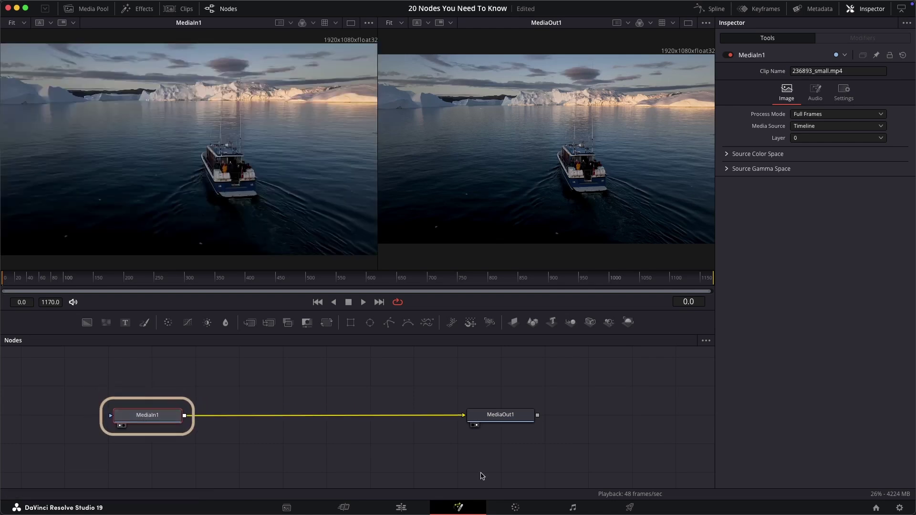
pyautogui.moveTo(464, 415); pyautogui.dragTo(428, 421)
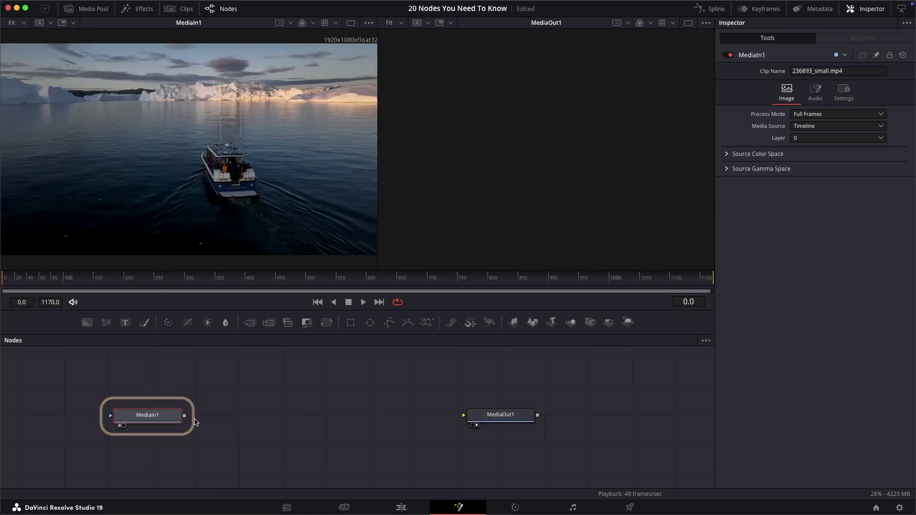
pyautogui.moveTo(180, 418); pyautogui.dragTo(159, 416)
pyautogui.press('1')
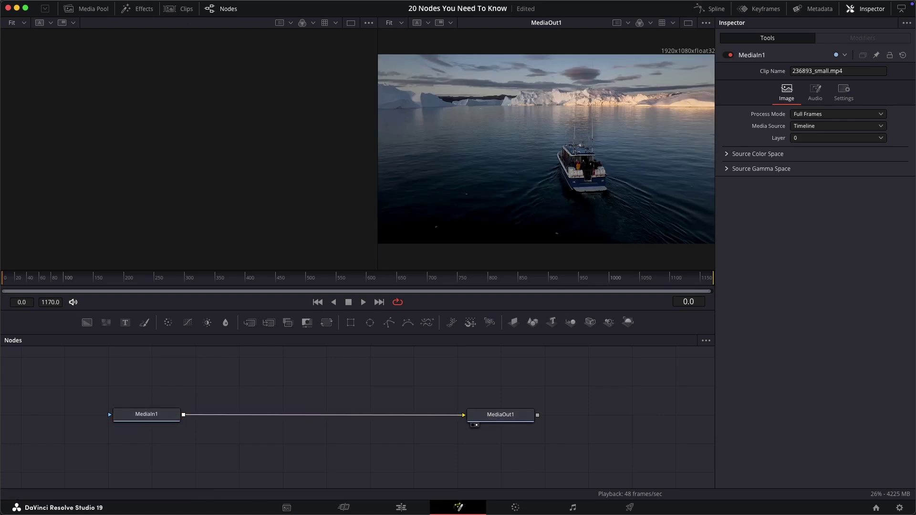
pyautogui.hotkey('shift', '4')
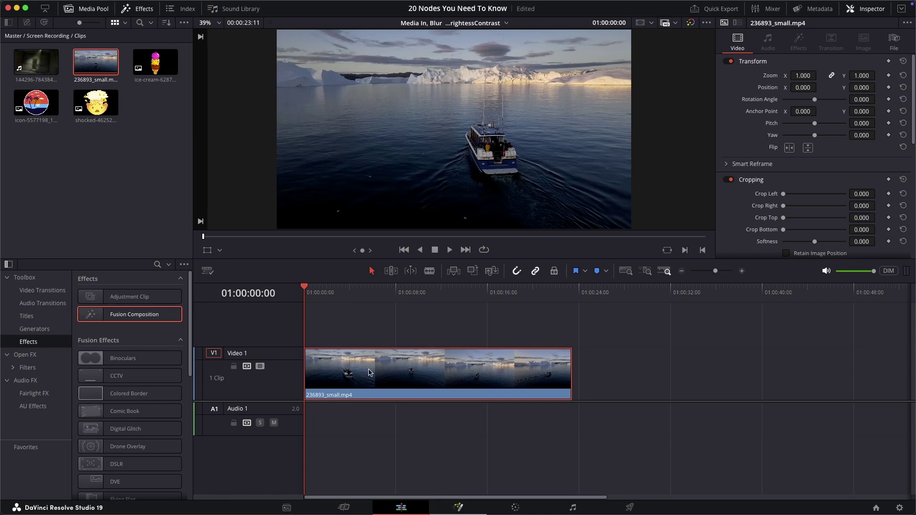
pyautogui.hotkey('shift', '5')
pyautogui.moveTo(61, 417); pyautogui.dragTo(138, 410)
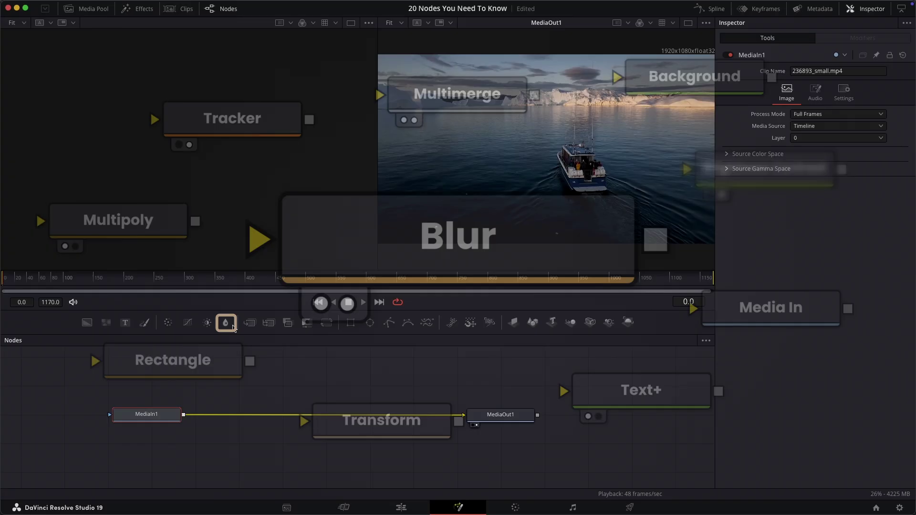
# Add Blur1 between MediaIn1 and MediaOut1 and raise Blur Size to about 19.7
pyautogui.click(225, 322)
pyautogui.moveTo(238, 416); pyautogui.dragTo(322, 417)
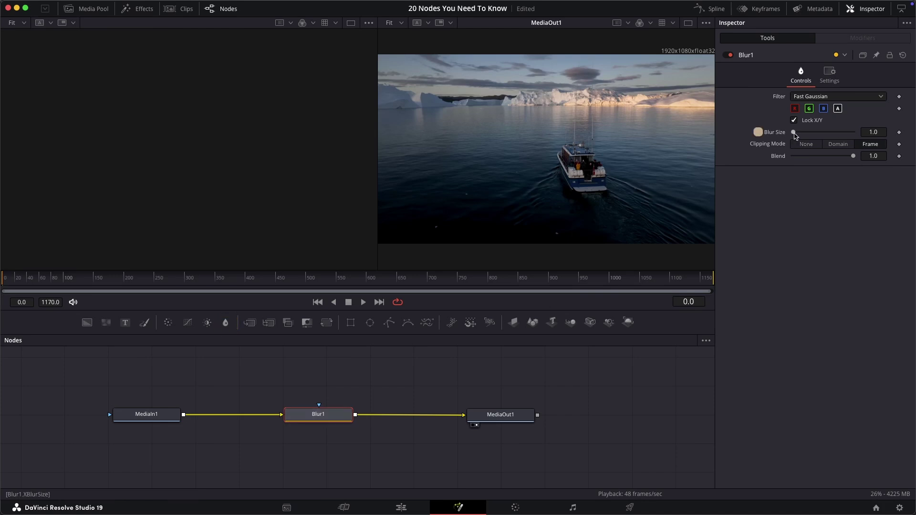
pyautogui.moveTo(794, 133)
pyautogui.mouseDown()
pyautogui.moveTo(810, 137)
pyautogui.moveTo(796, 136)
pyautogui.mouseUp()
pyautogui.moveTo(376, 139); pyautogui.dragTo(294, 139)
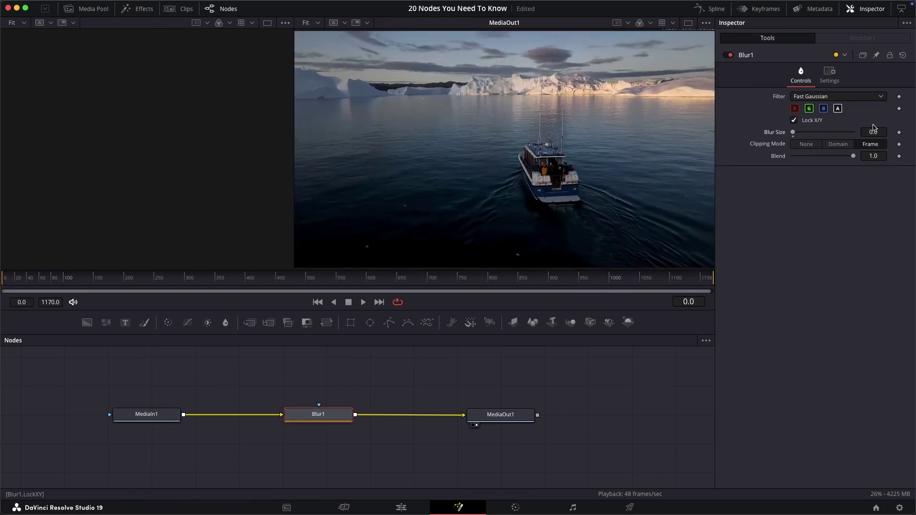
pyautogui.moveTo(793, 134); pyautogui.dragTo(806, 133)
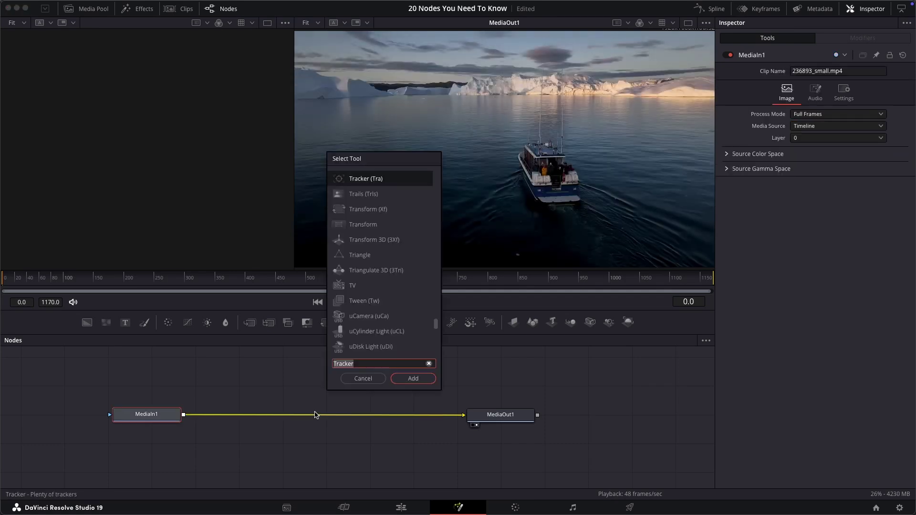
# Replace Blur1 with a Defocus node and increase its Defocus Size
pyautogui.write('defocus')
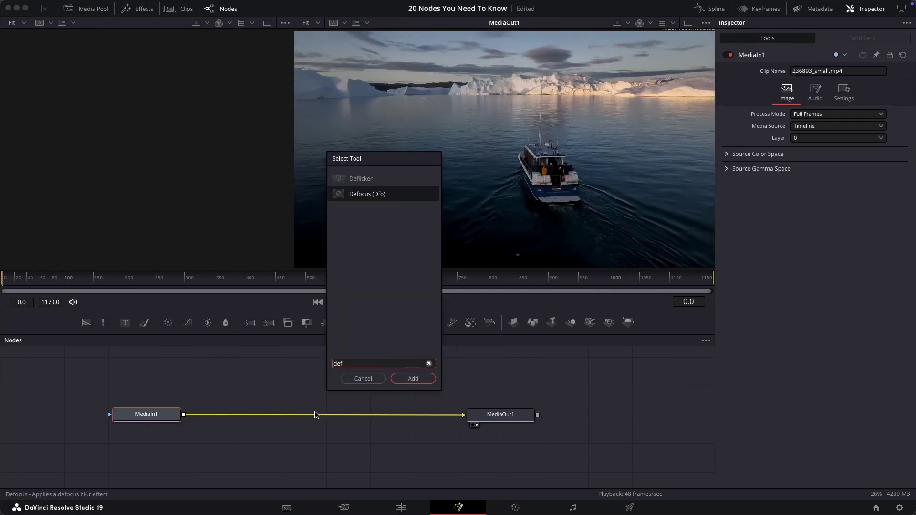
pyautogui.press('Return')
pyautogui.moveTo(810, 125); pyautogui.dragTo(853, 121)
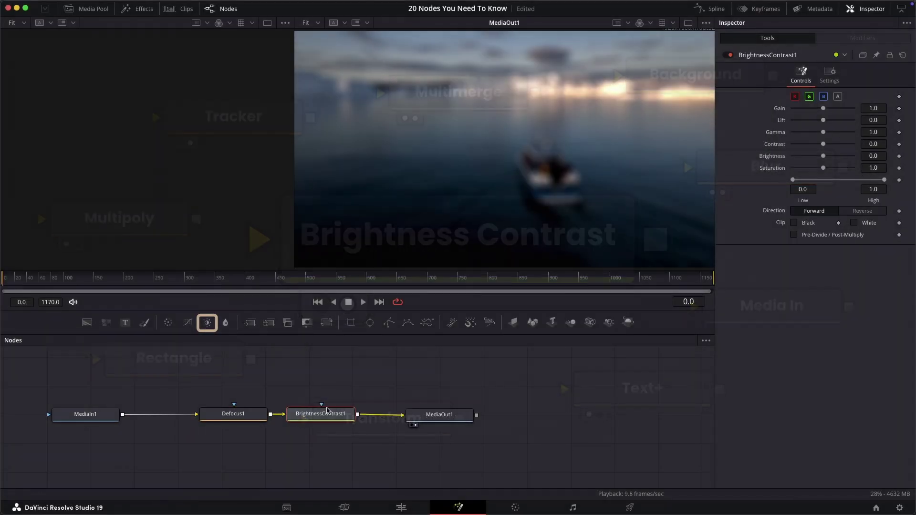
# Delete Defocus1 and move BrightnessContrast1 next to MediaIn1
pyautogui.click(235, 417)
pyautogui.press('Delete')
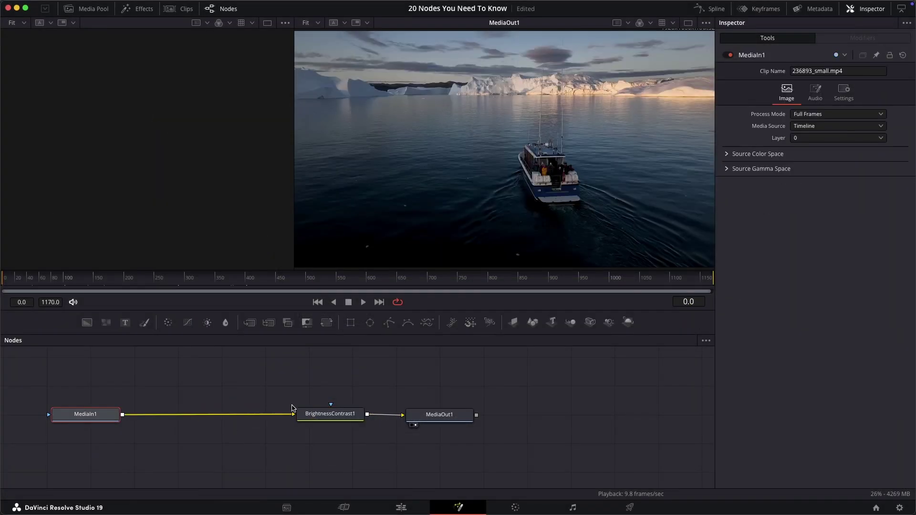
pyautogui.moveTo(298, 411); pyautogui.dragTo(239, 413)
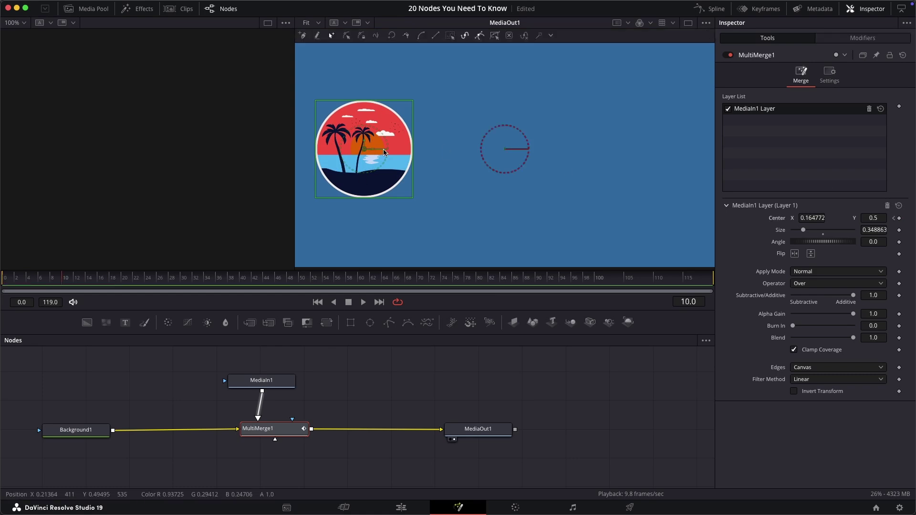
# Keyframe the logo sliding right and enable MultiMerge1 motion blur at shutter angle 110.6
pyautogui.moveTo(384, 152); pyautogui.dragTo(675, 152)
pyautogui.press('Home')
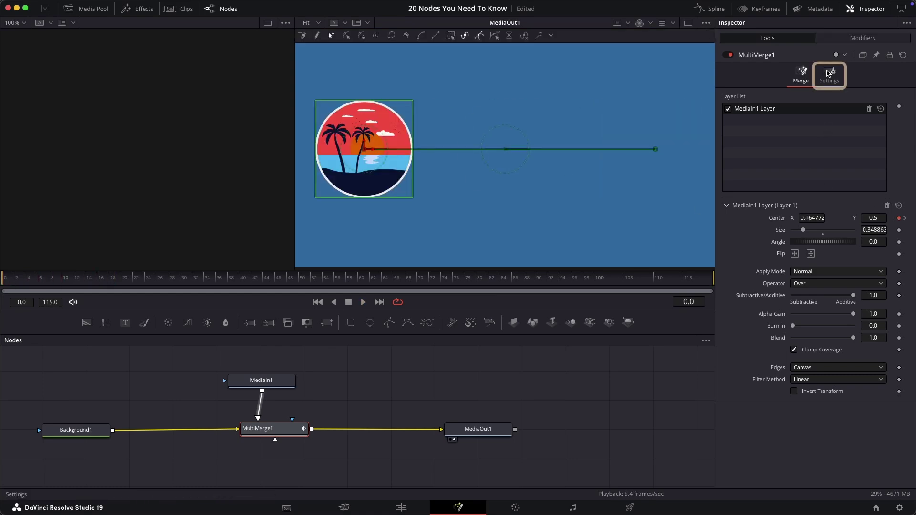
pyautogui.click(828, 74)
pyautogui.click(794, 196)
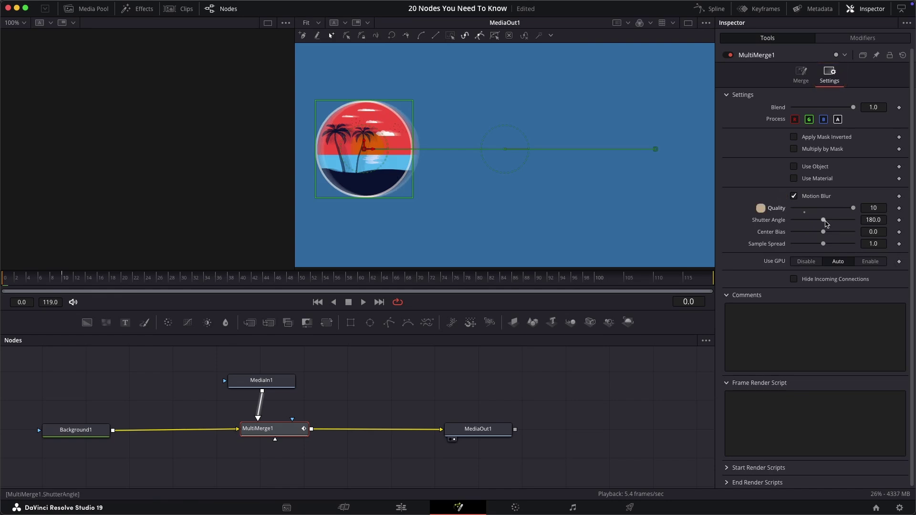
pyautogui.moveTo(838, 224); pyautogui.dragTo(810, 225)
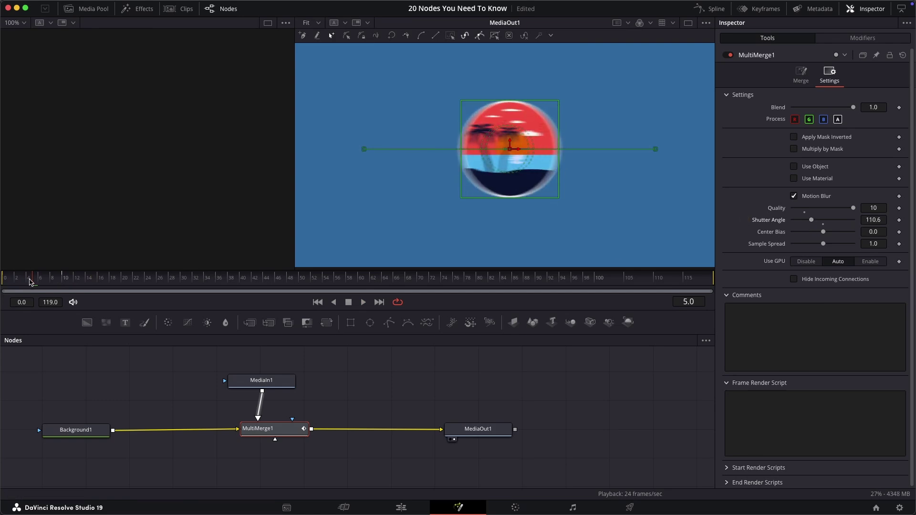